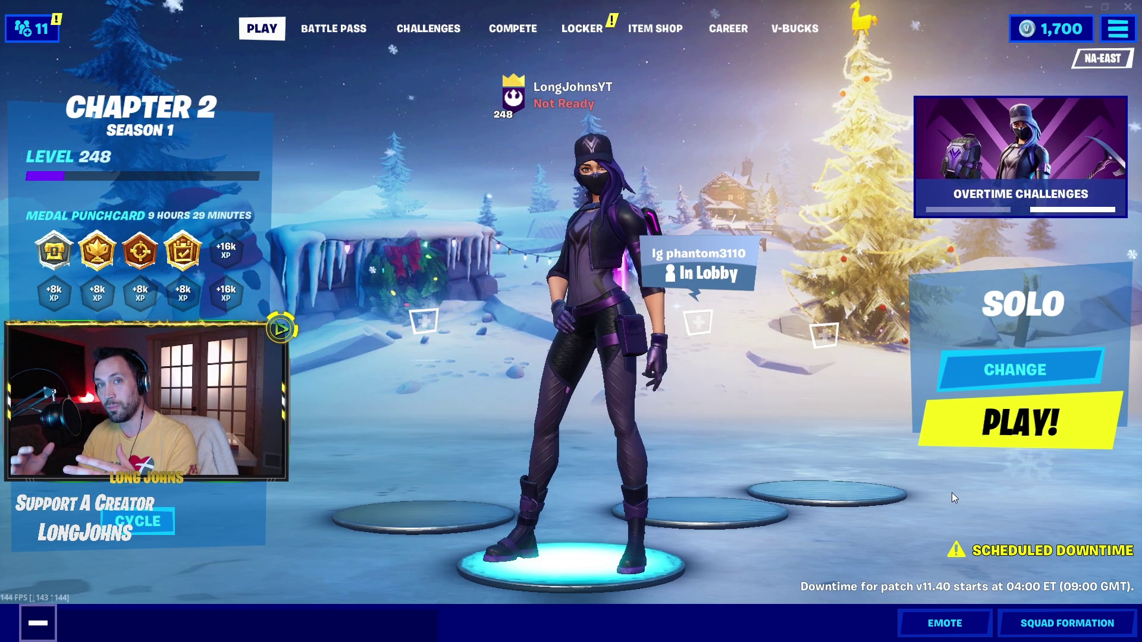
- Review Fortnite's Video graphics settings, then leave settings and return to the lobby
key("Escape")
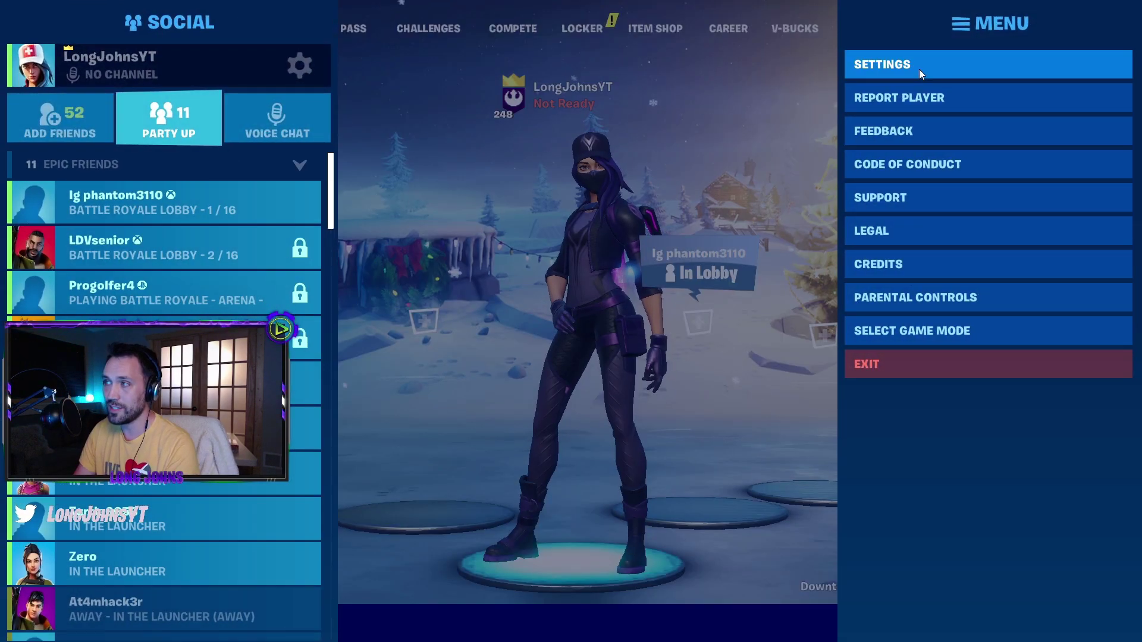
left_click(918, 69)
left_click_drag(564, 227, 566, 382)
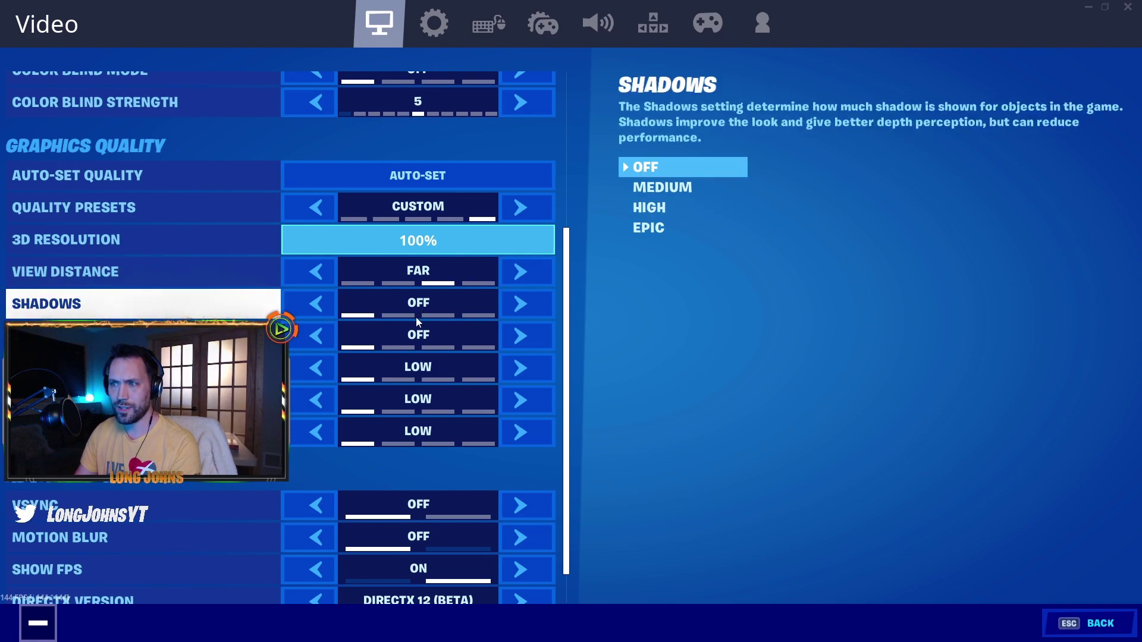
left_click(1043, 613)
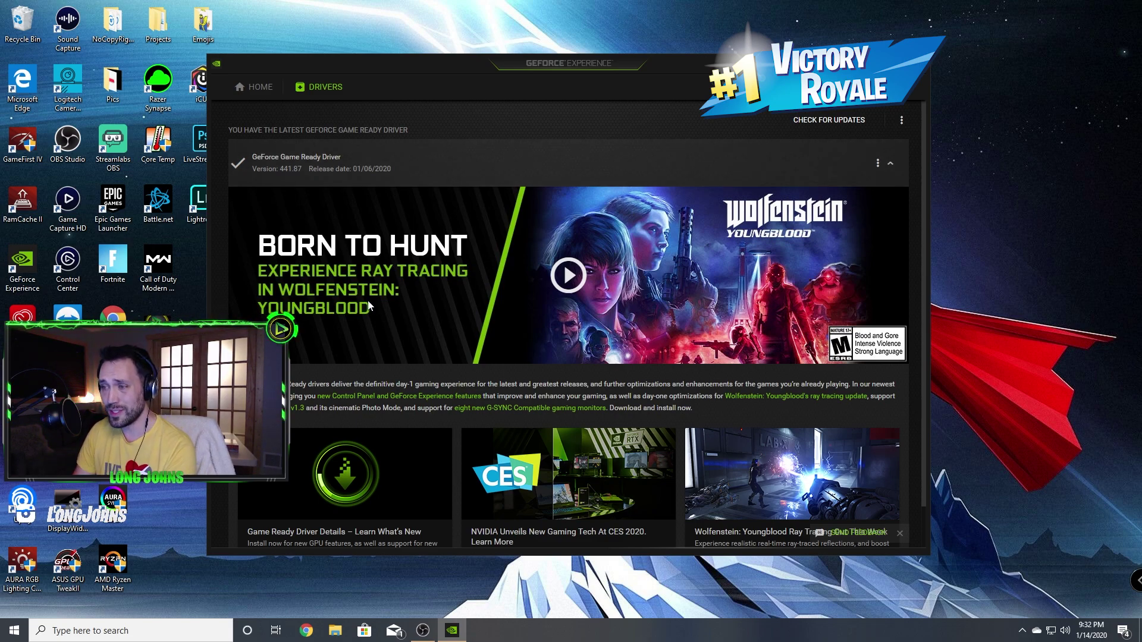
- Scroll the GeForce Experience Drivers page down to the Game Ready Driver 441.87 details
scroll(319, 330, "down", 1)
left_click(326, 469)
scroll(582, 395, "down", 6)
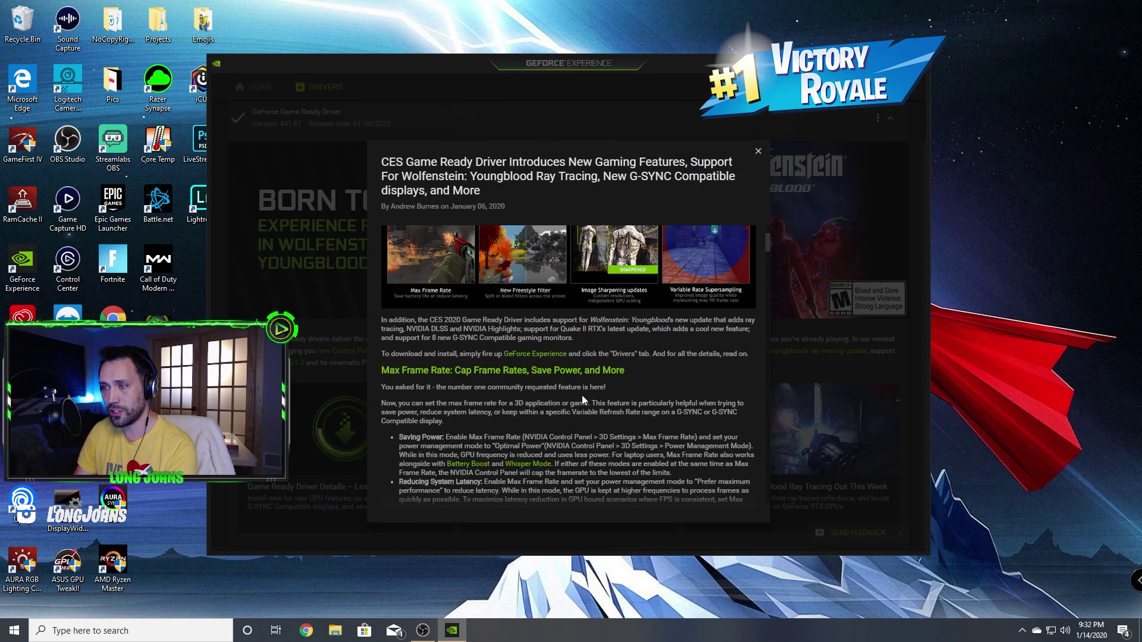
scroll(590, 392, "up", 3)
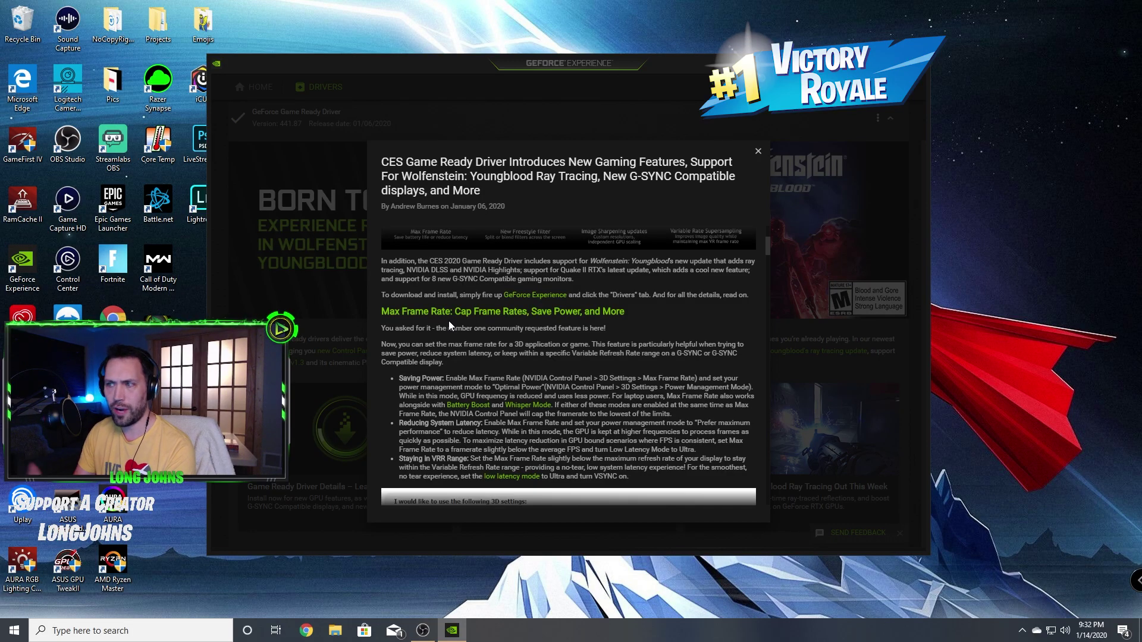
scroll(500, 404, "down", 1)
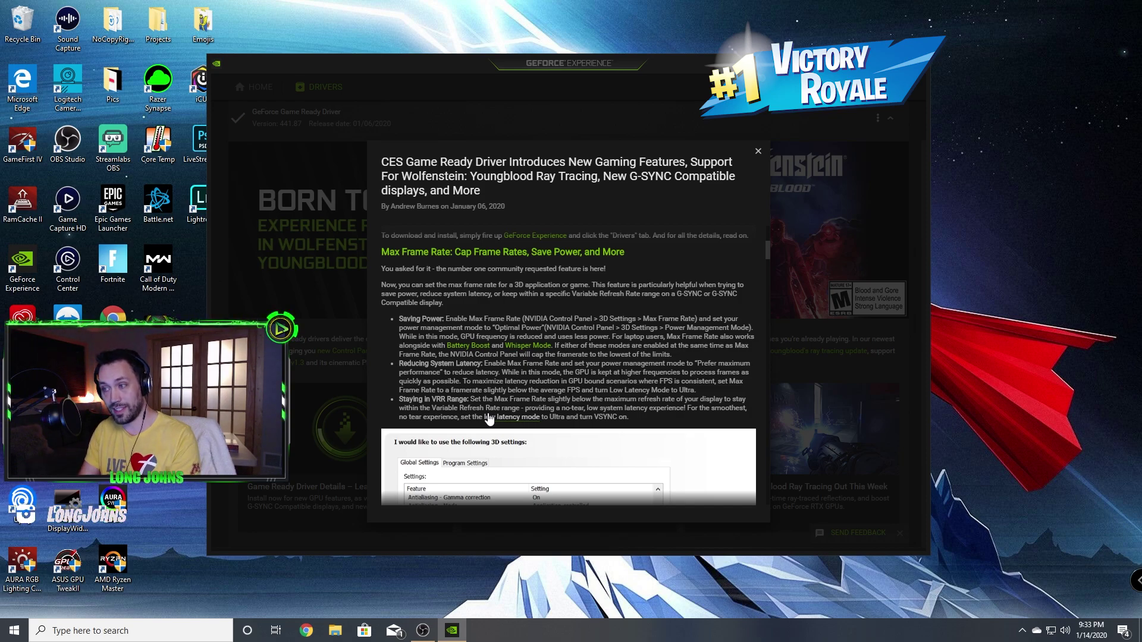
- Close the driver article and GeForce Experience, then launch NVIDIA Control Panel from the desktop menu
left_click(759, 152)
left_click(916, 63)
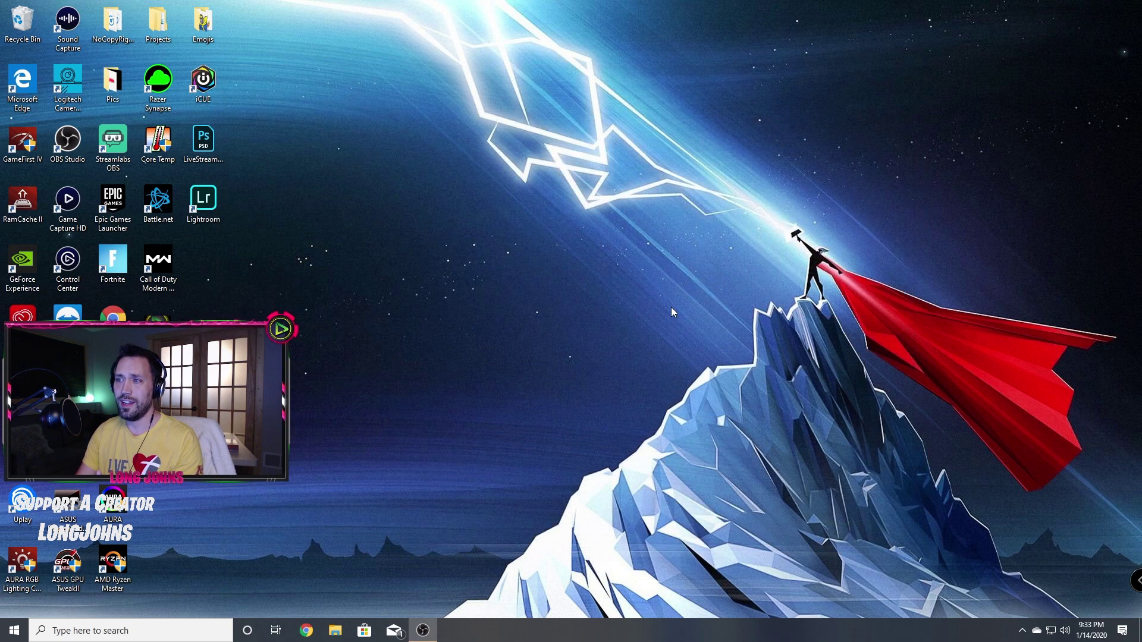
right_click(626, 282)
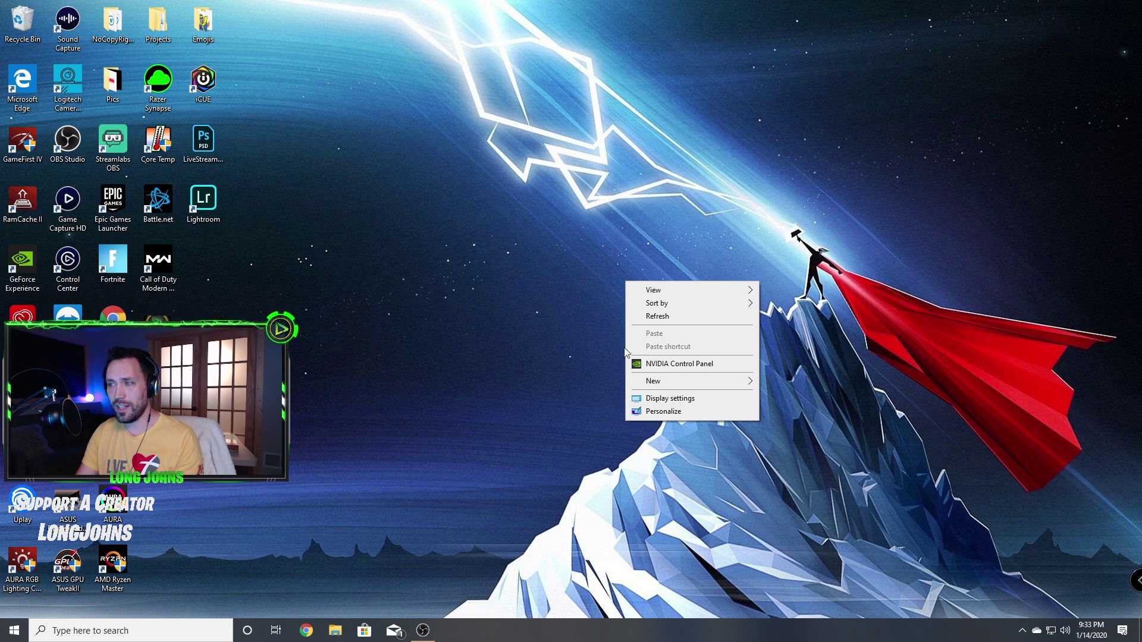
left_click(683, 366)
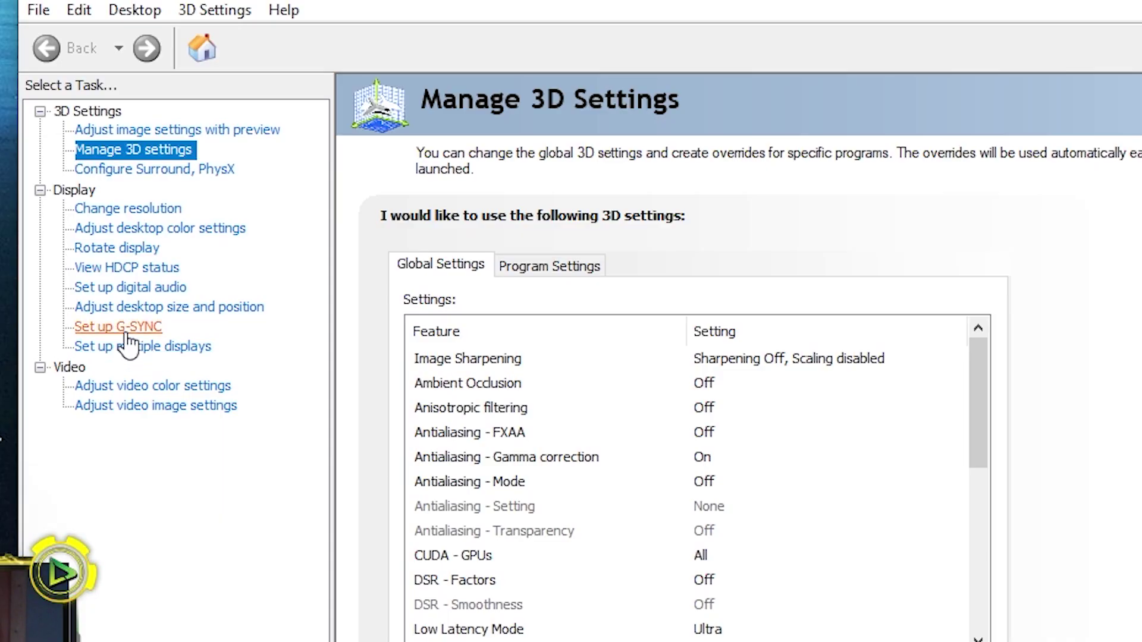
- Open Set up G-SYNC to confirm G-SYNC Compatible is enabled for full screen on MG248
left_click(126, 330)
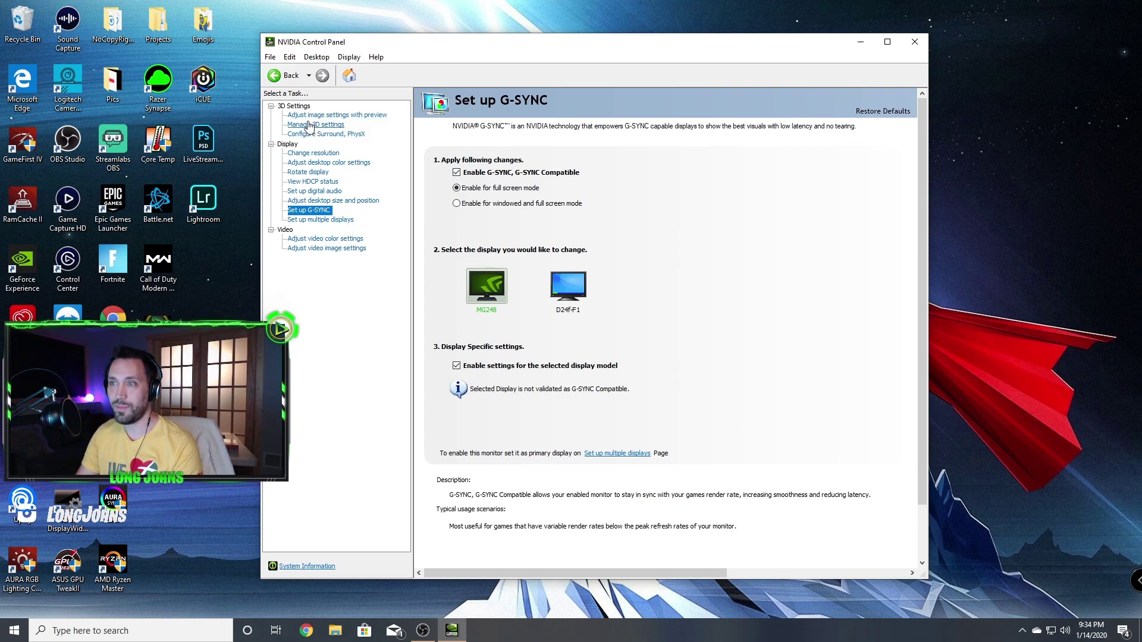
- Return to Manage 3D Settings and bring up the DSR - Factors choices in Global Settings
left_click(309, 125)
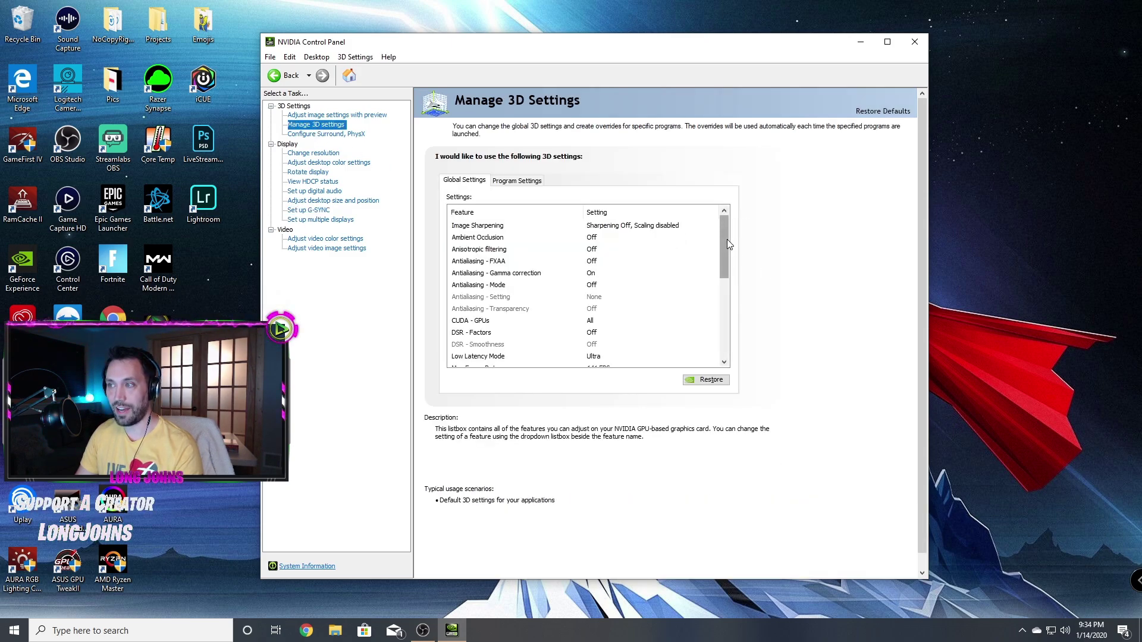
left_click_drag(729, 244, 730, 264)
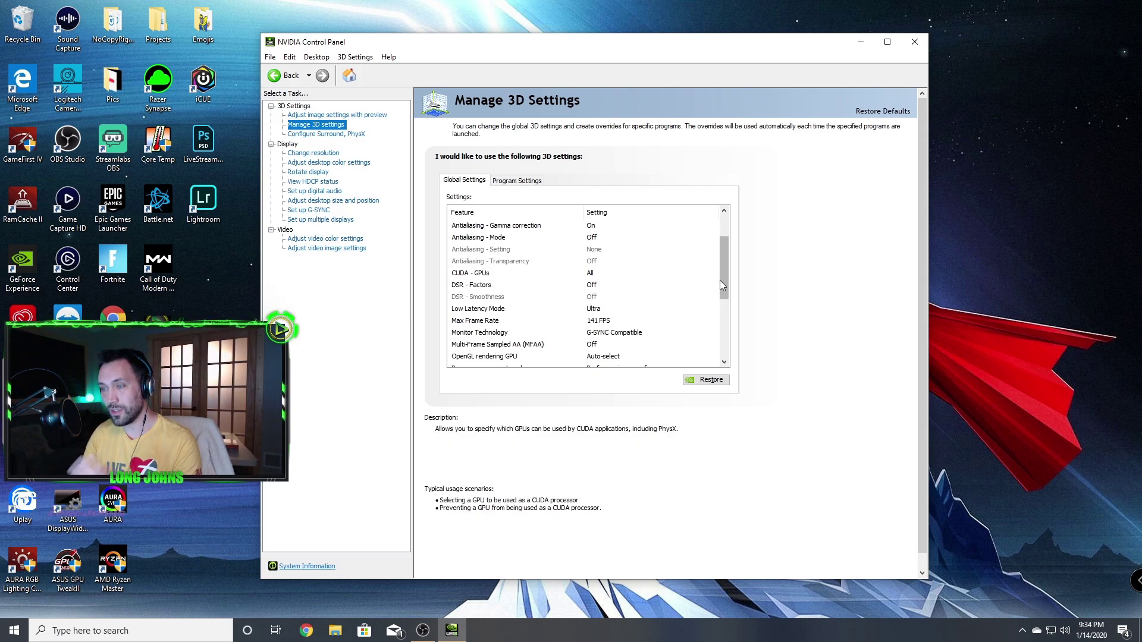
left_click_drag(724, 273, 724, 223)
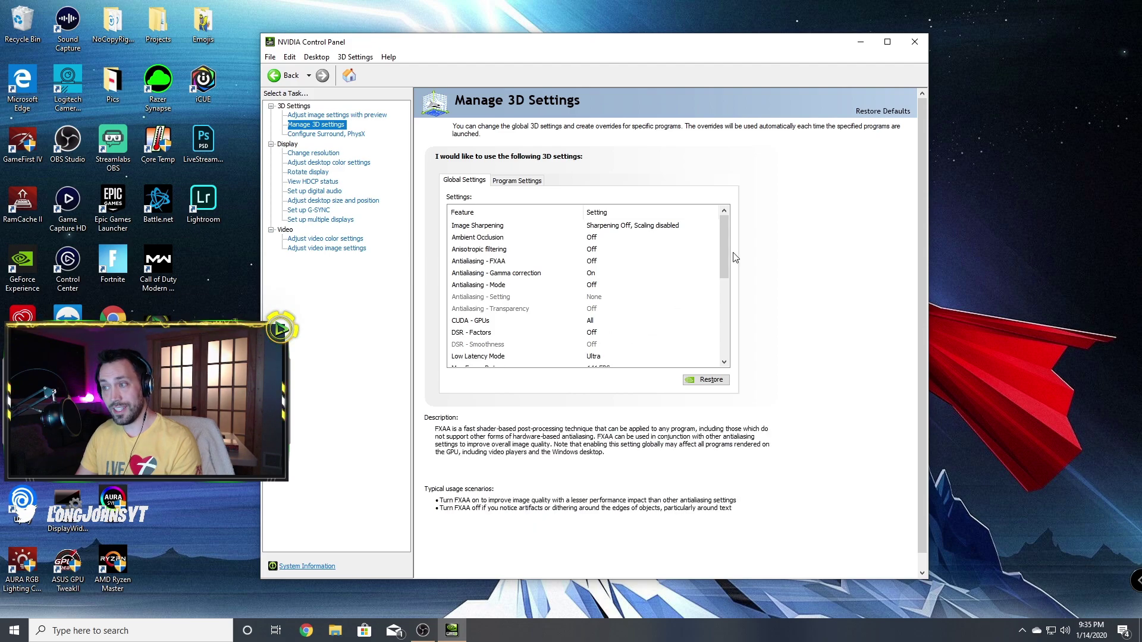
left_click_drag(726, 254, 720, 275)
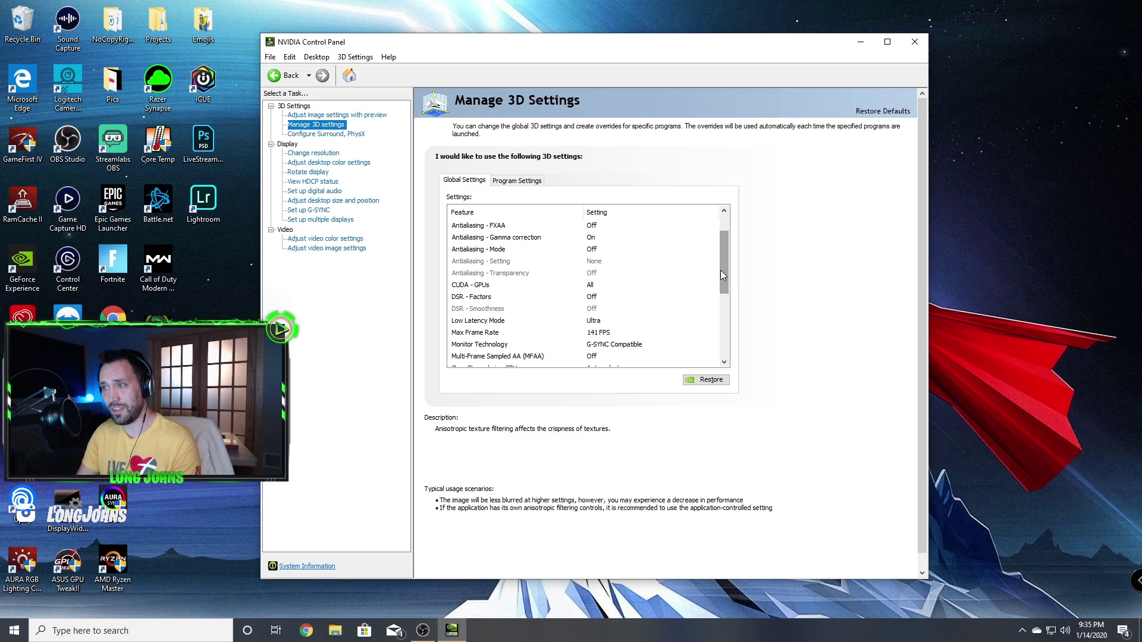
left_click(595, 296)
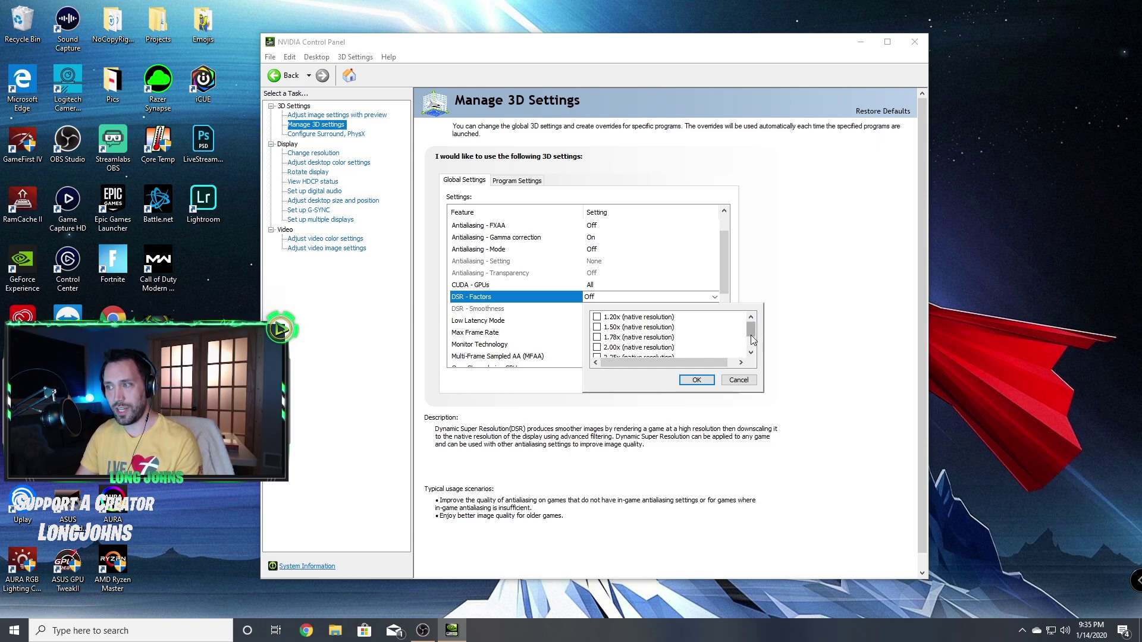
- Cancel the DSR - Factors popup leaving it Off, and check Max Frame Rate 141 FPS
left_click(752, 385)
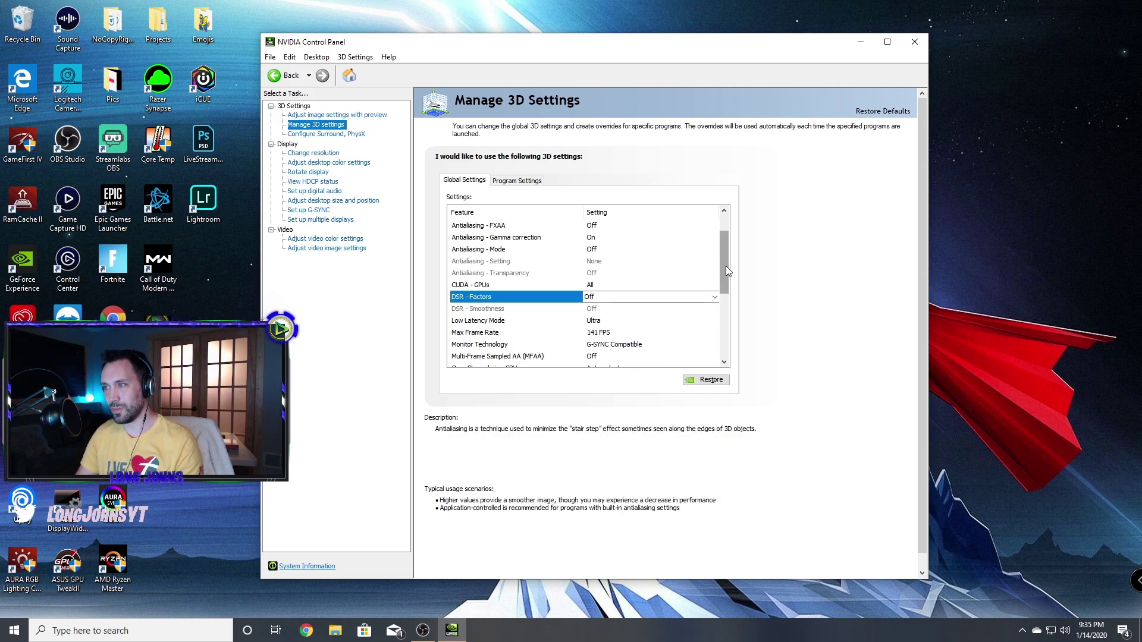
scroll(726, 266, "down", 1)
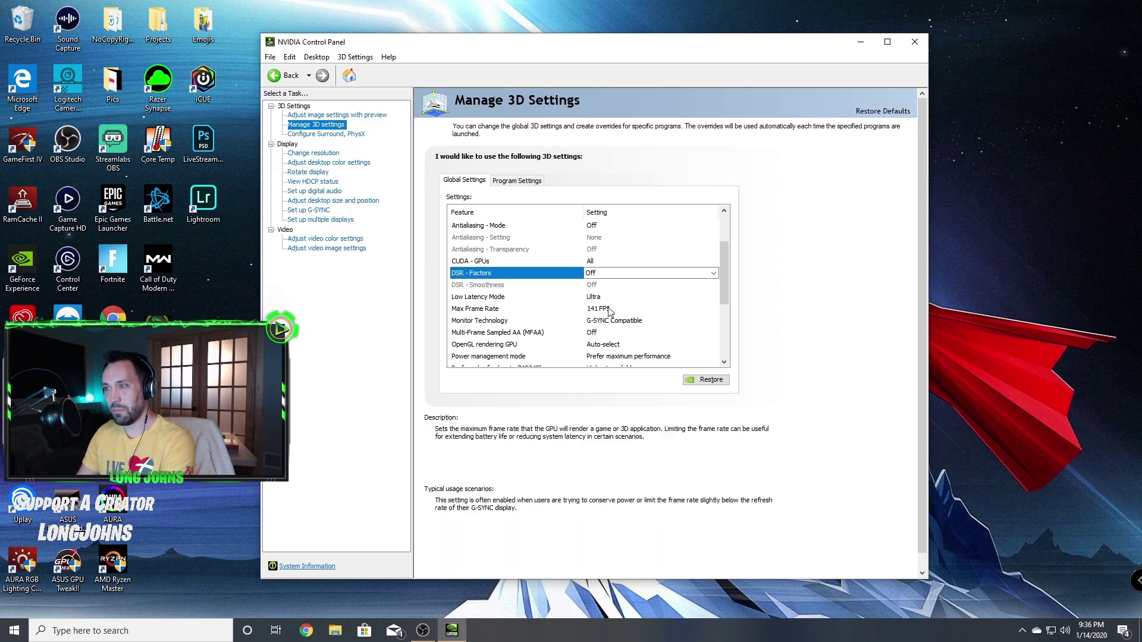
- Review the Global Settings list to the last entry, then open the Configure Surround, PhysX page
mouse_move(647, 303)
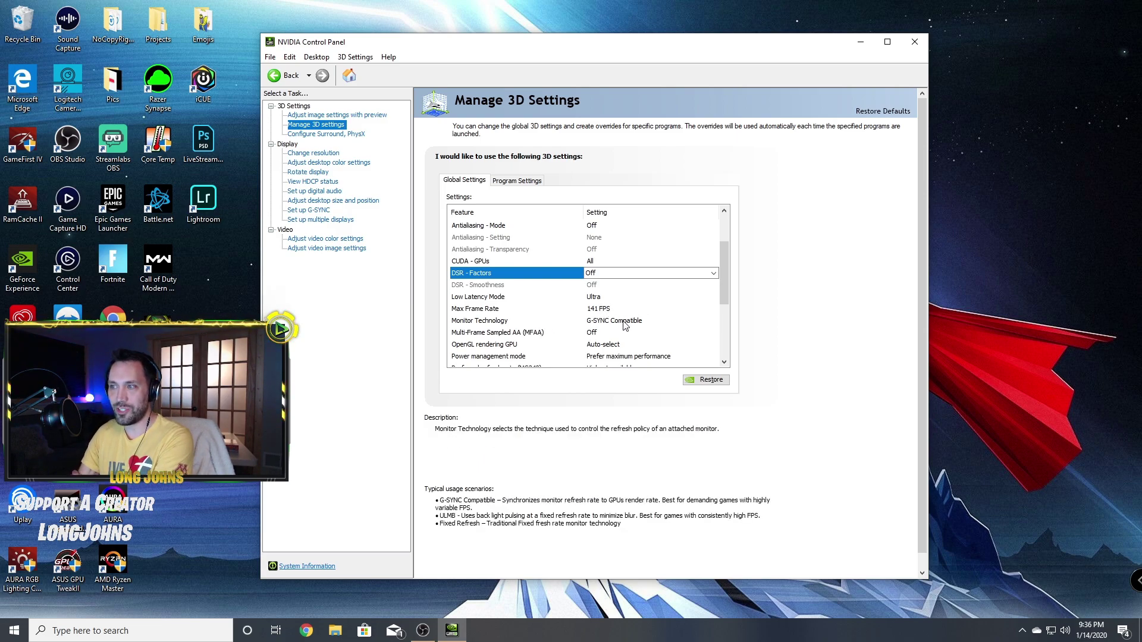
scroll(726, 273, "down", 1)
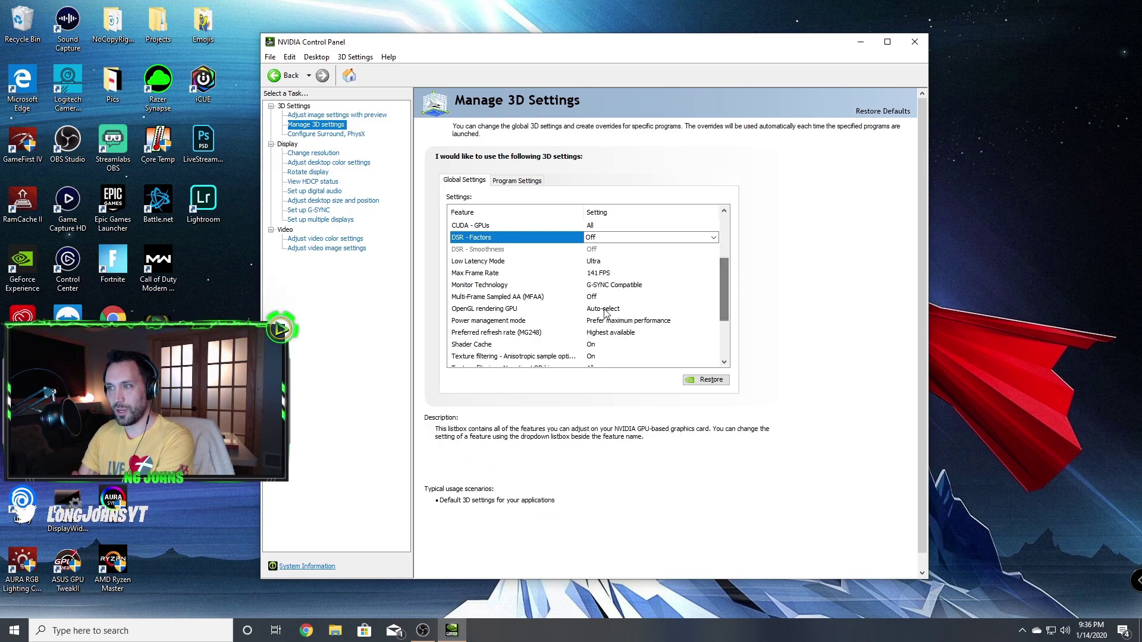
mouse_move(612, 312)
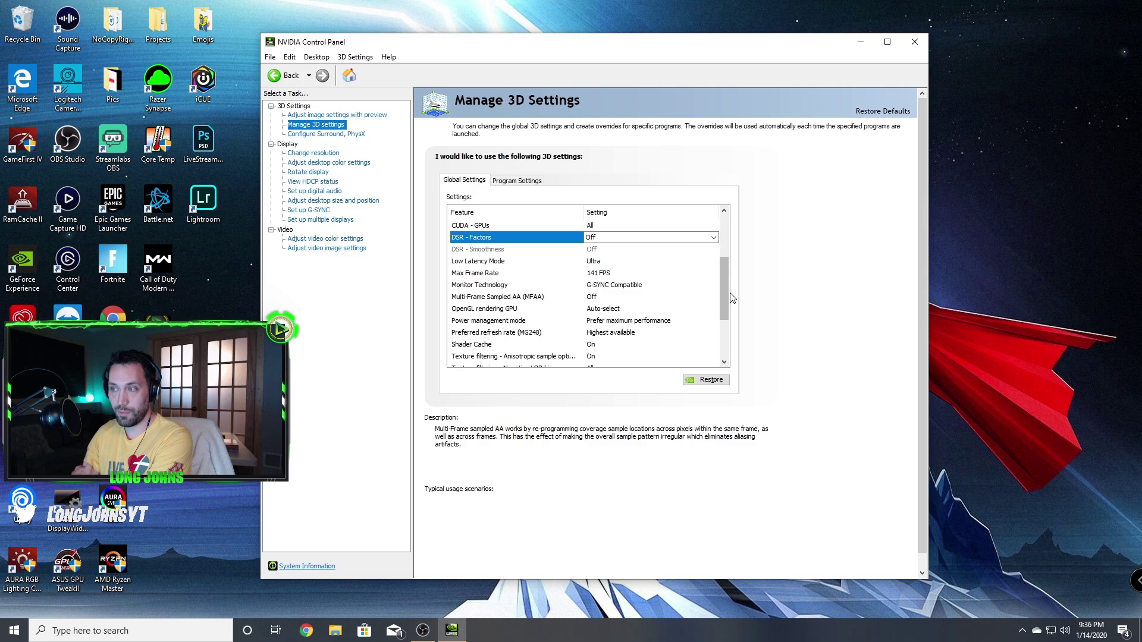
scroll(726, 295, "down", 1)
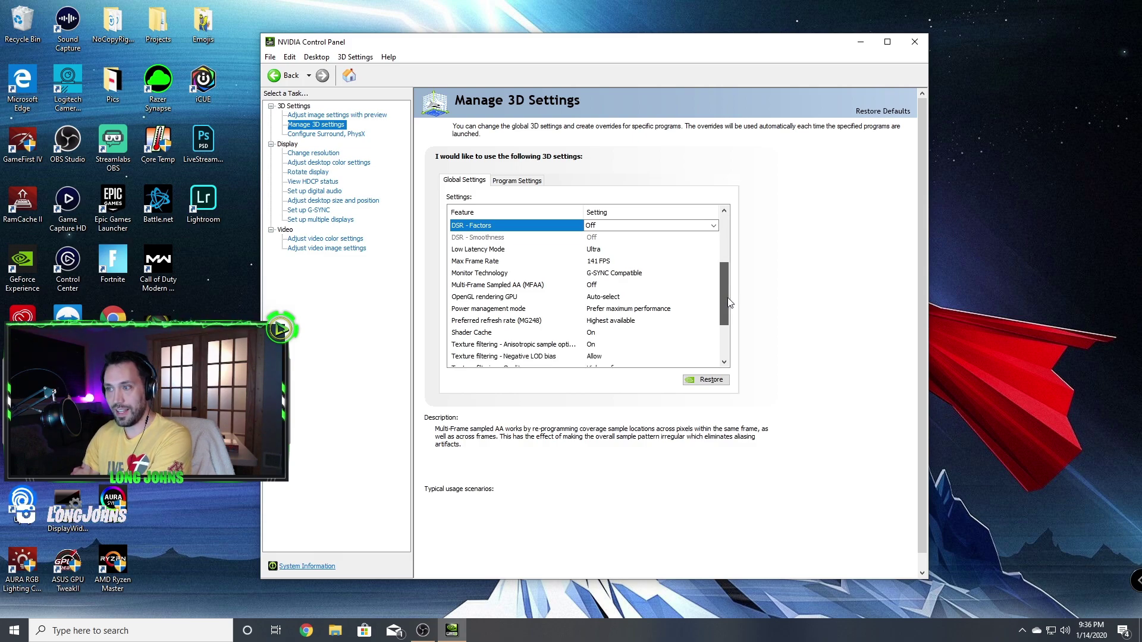
scroll(728, 305, "down", 1)
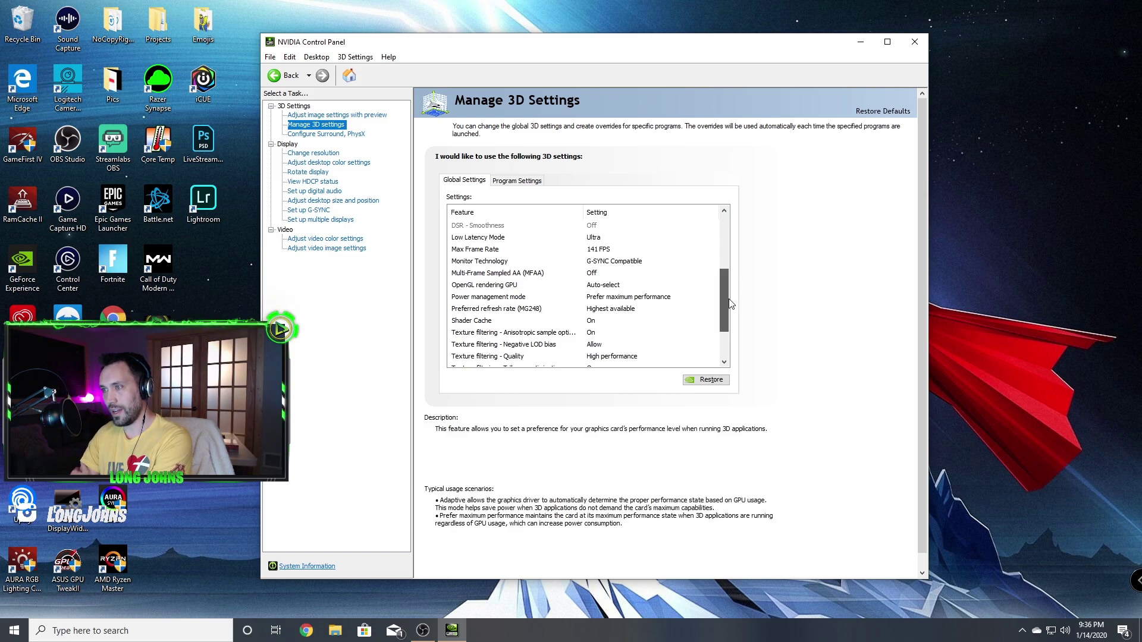
scroll(728, 307, "down", 3)
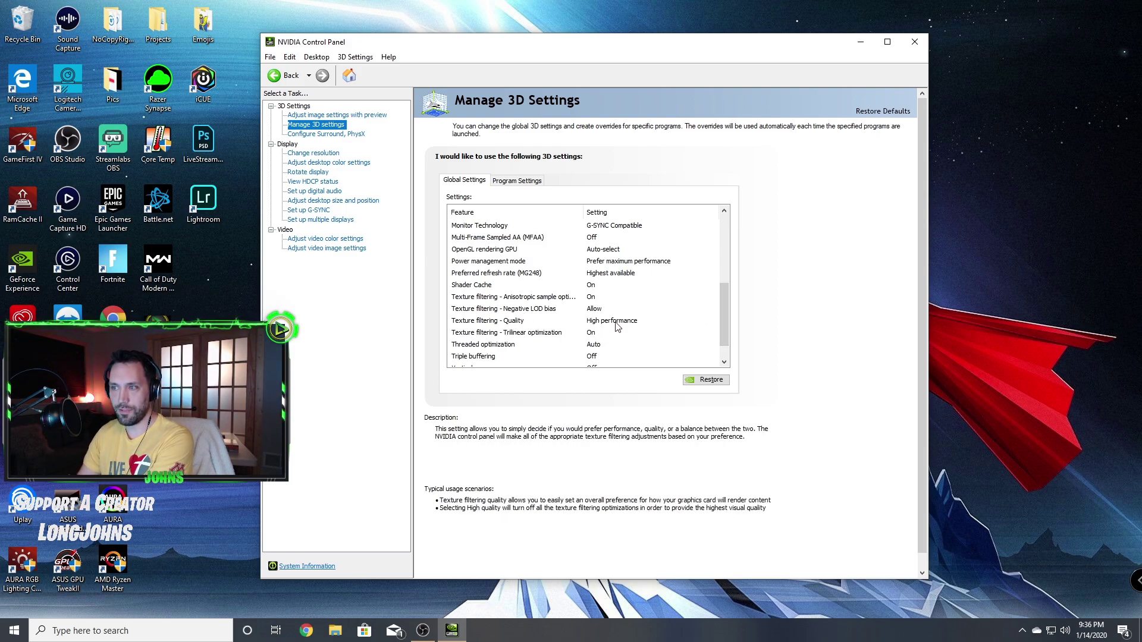
left_click_drag(723, 318, 725, 322)
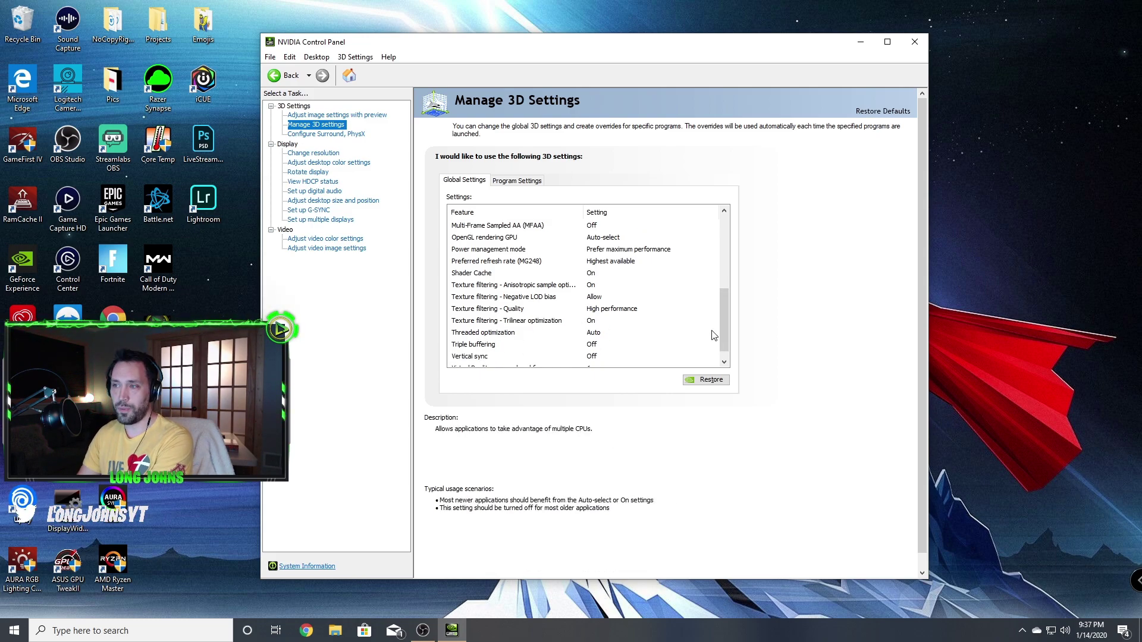
scroll(726, 326, "down", 1)
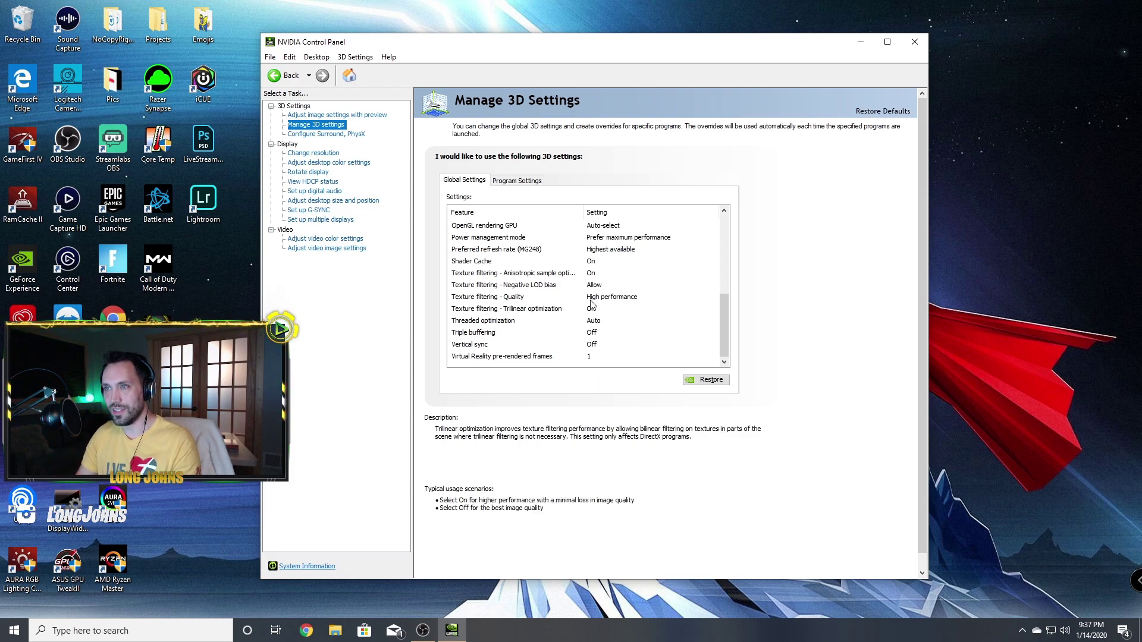
left_click_drag(730, 327, 726, 237)
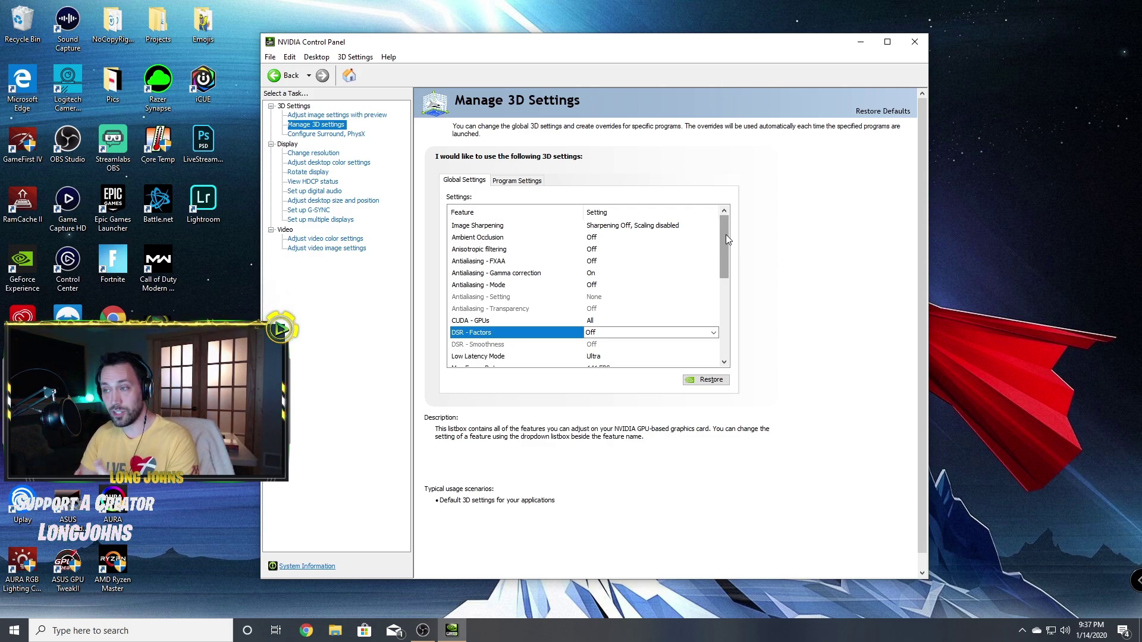
left_click(326, 135)
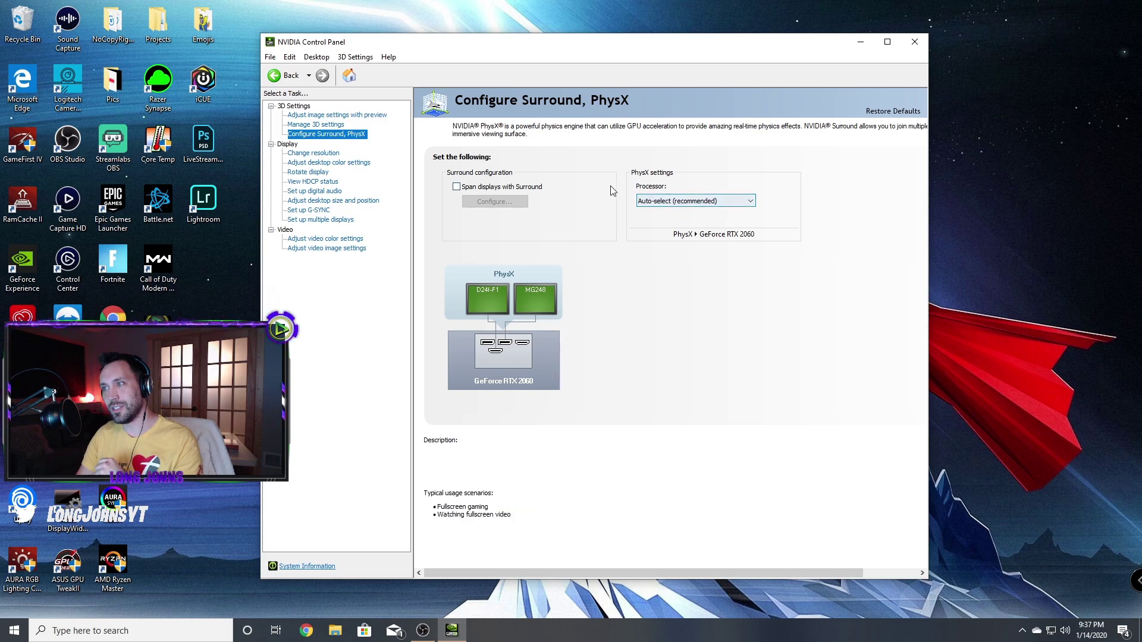
- Keep the PhysX processor on Auto-select (recommended) and return to Manage 3D Settings
left_click(684, 202)
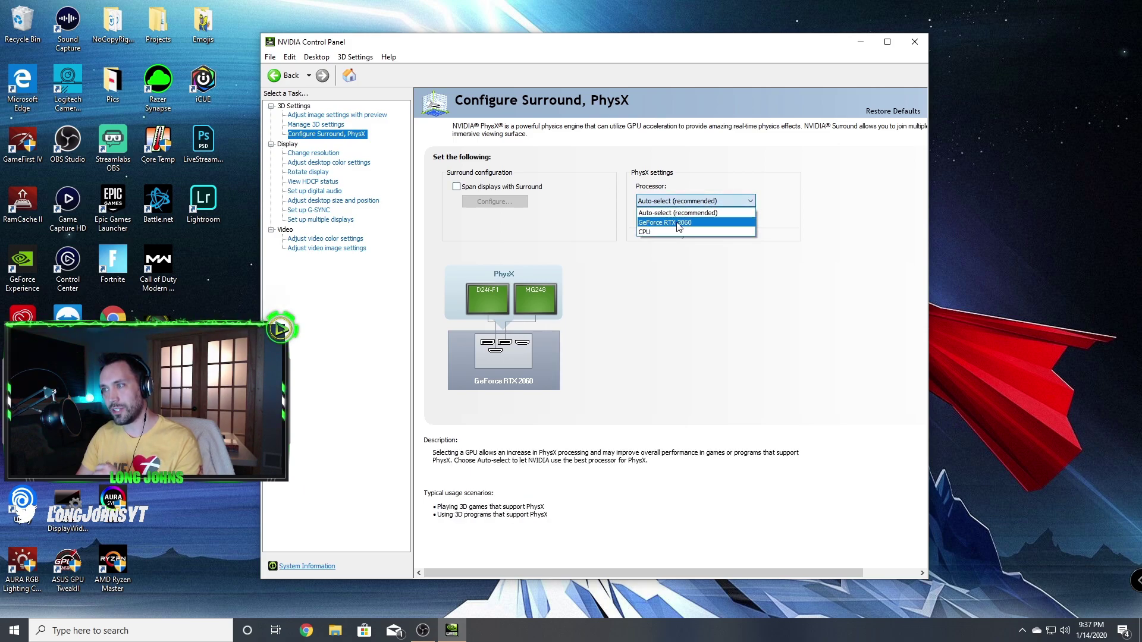
left_click(767, 233)
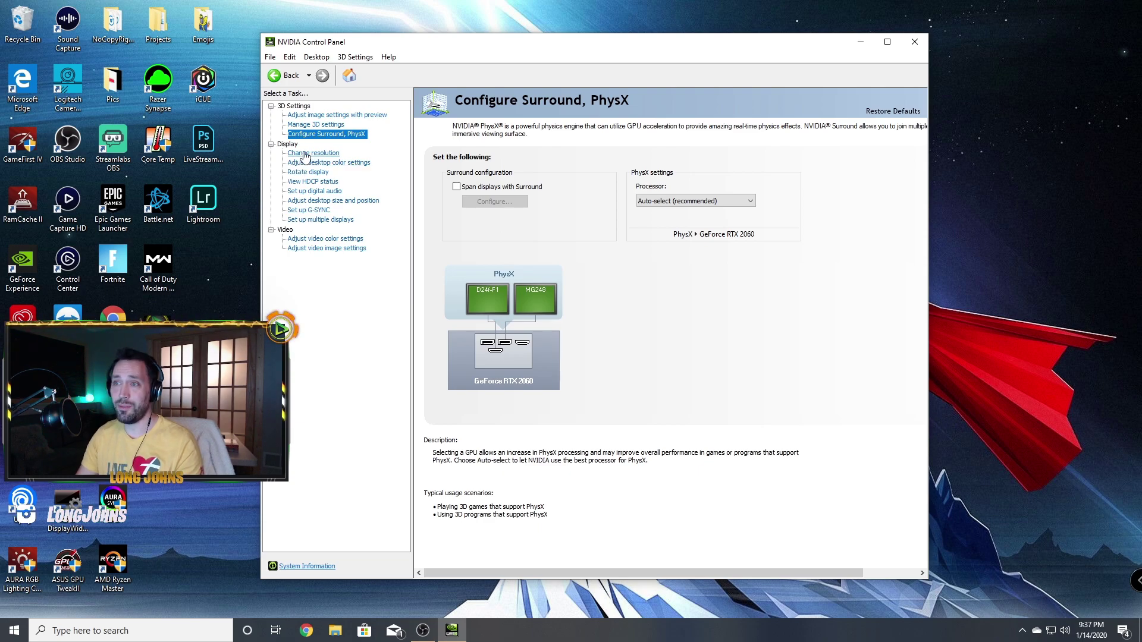
left_click(304, 125)
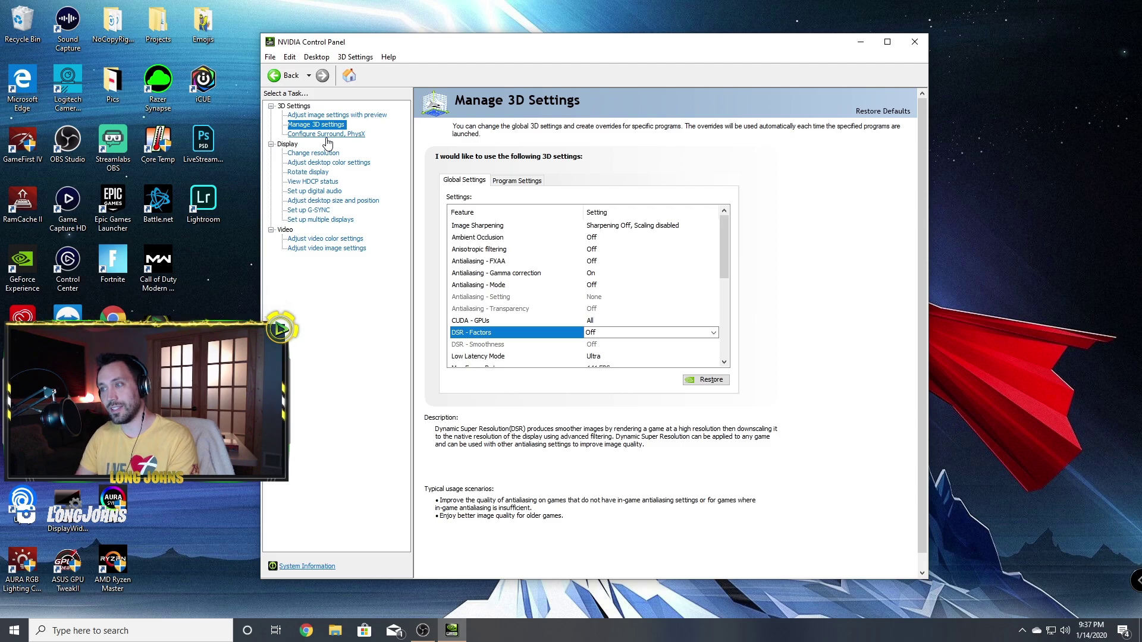
left_click_drag(724, 242, 735, 300)
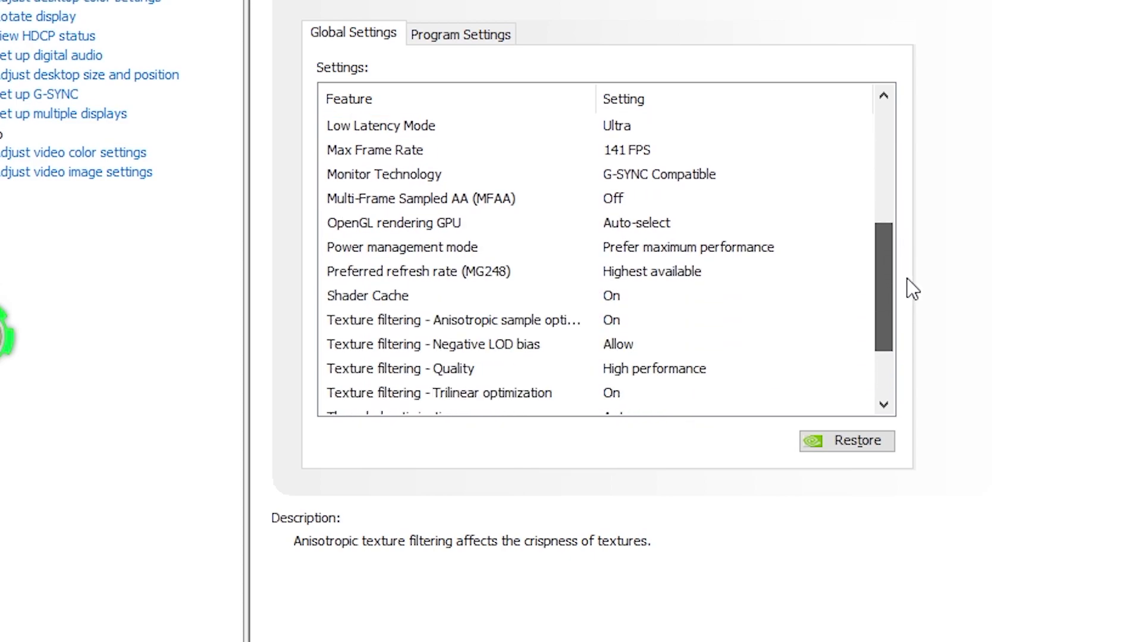
left_click_drag(910, 288, 1141, 0)
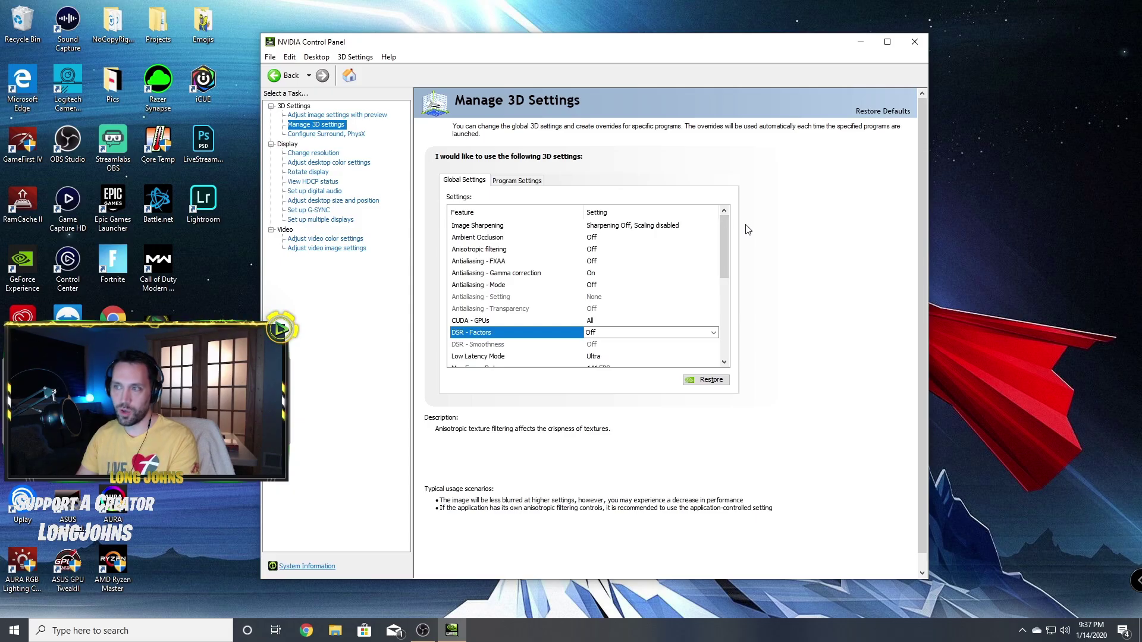